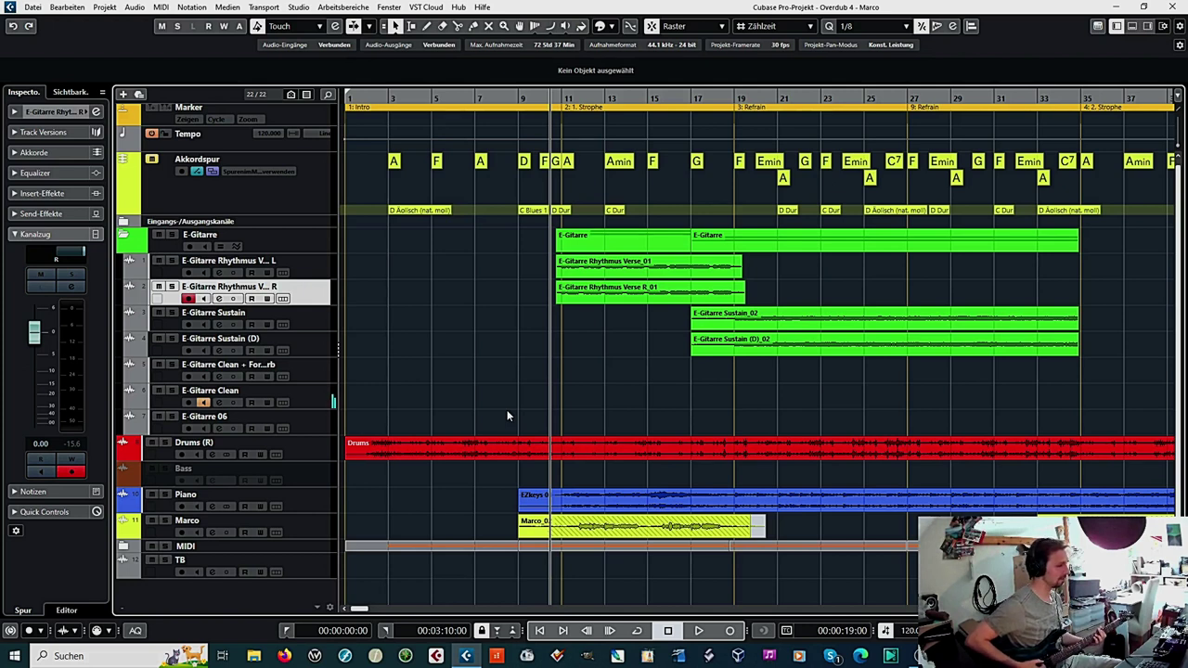
Step: Place the playhead at bar 9 and play the song into the first verse
{"action": "left_click", "coordinate": [387, 135]}
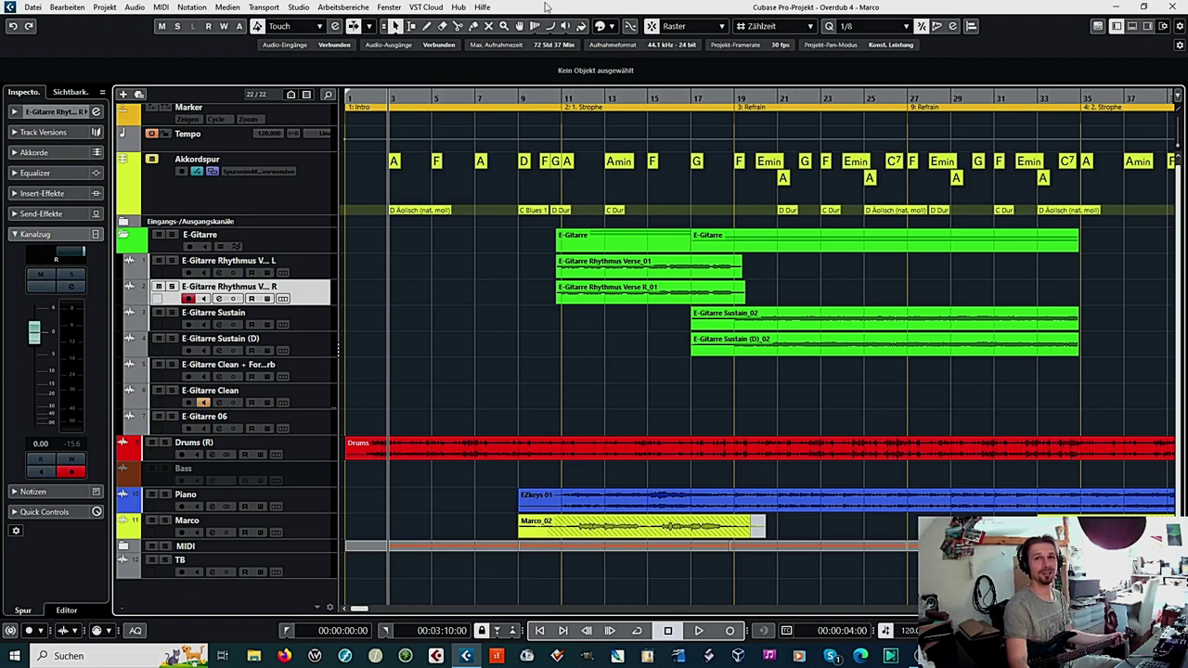
{"action": "left_click", "coordinate": [523, 97]}
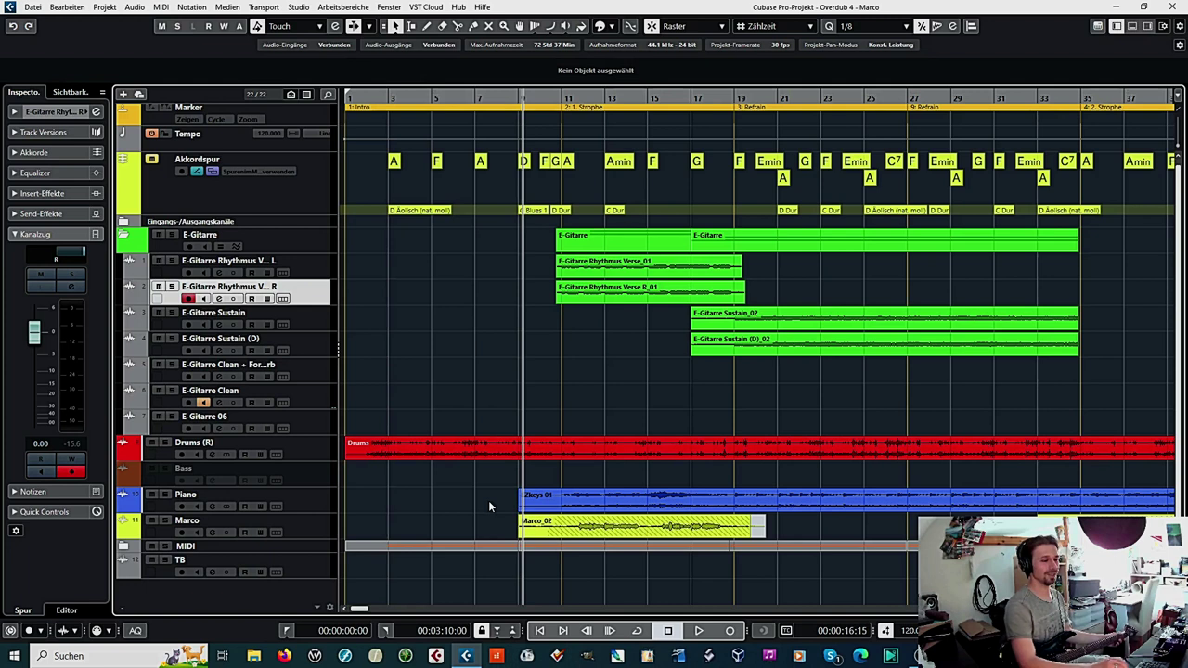
{"action": "key", "text": "space"}
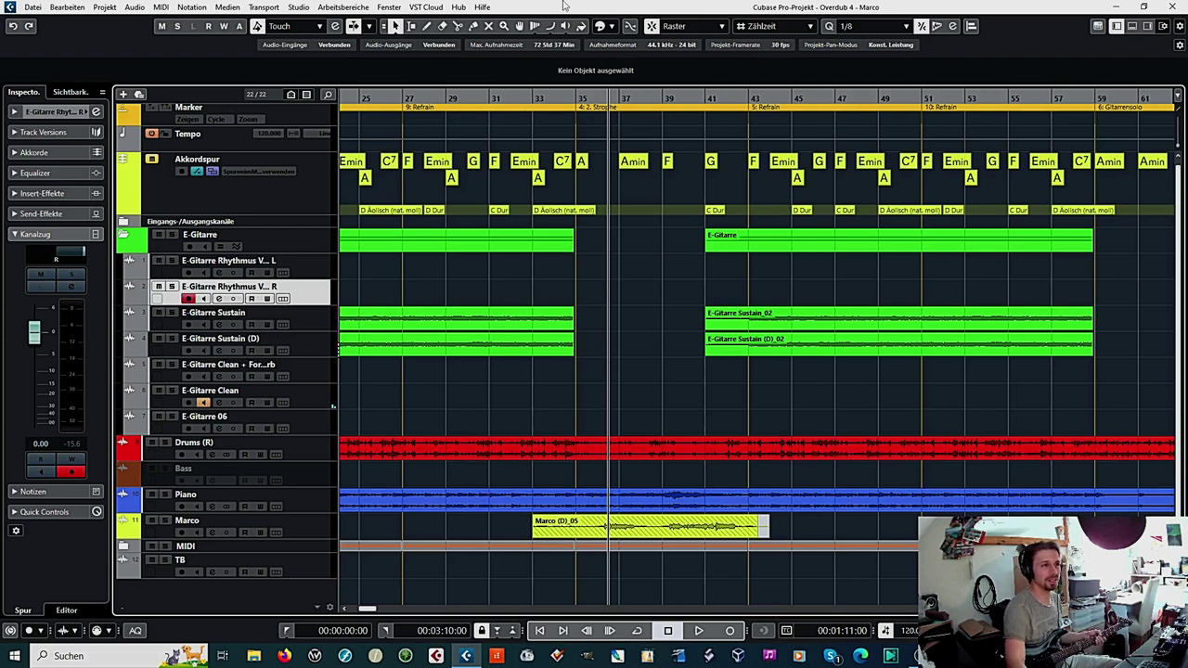
Step: Set the locators to the 2. Strophe section and record a take on the right rhythm guitar track
{"action": "left_click", "coordinate": [571, 99]}
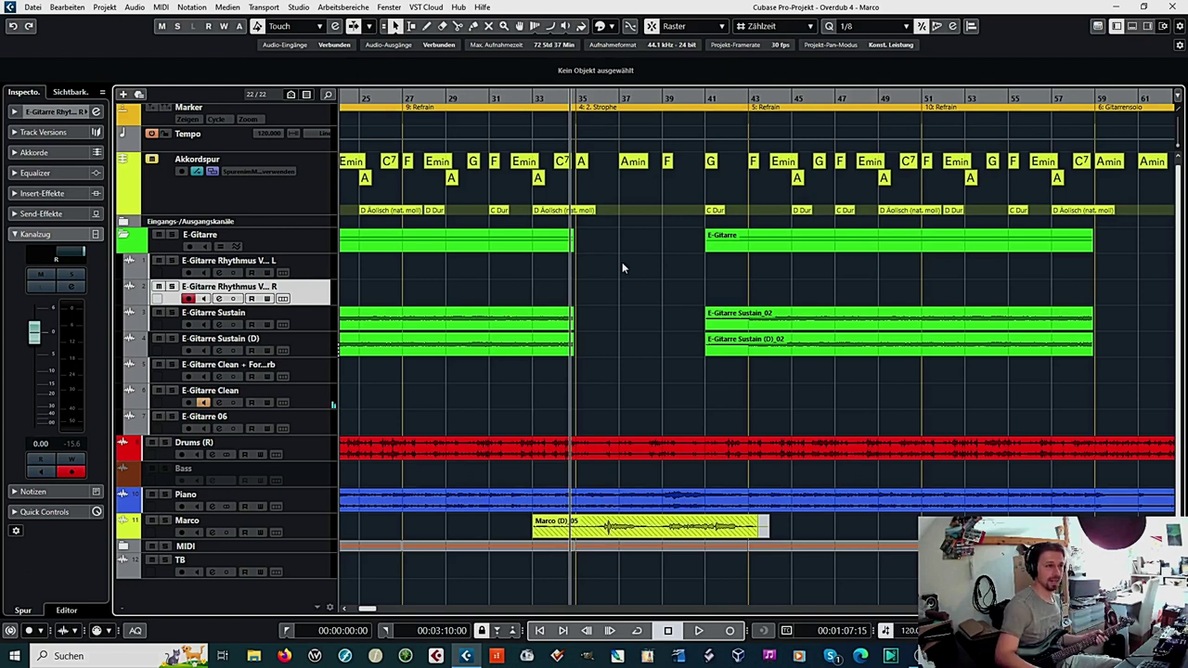
{"action": "left_click", "coordinate": [603, 106]}
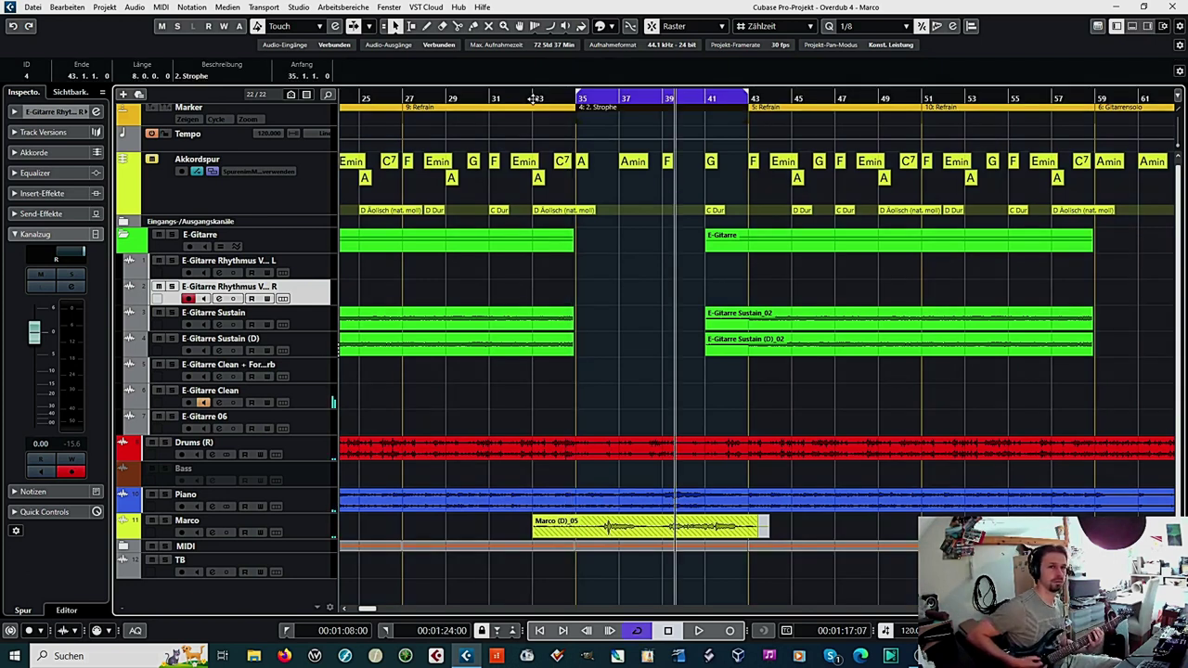
{"action": "key", "text": "shift+KP_Multiply"}
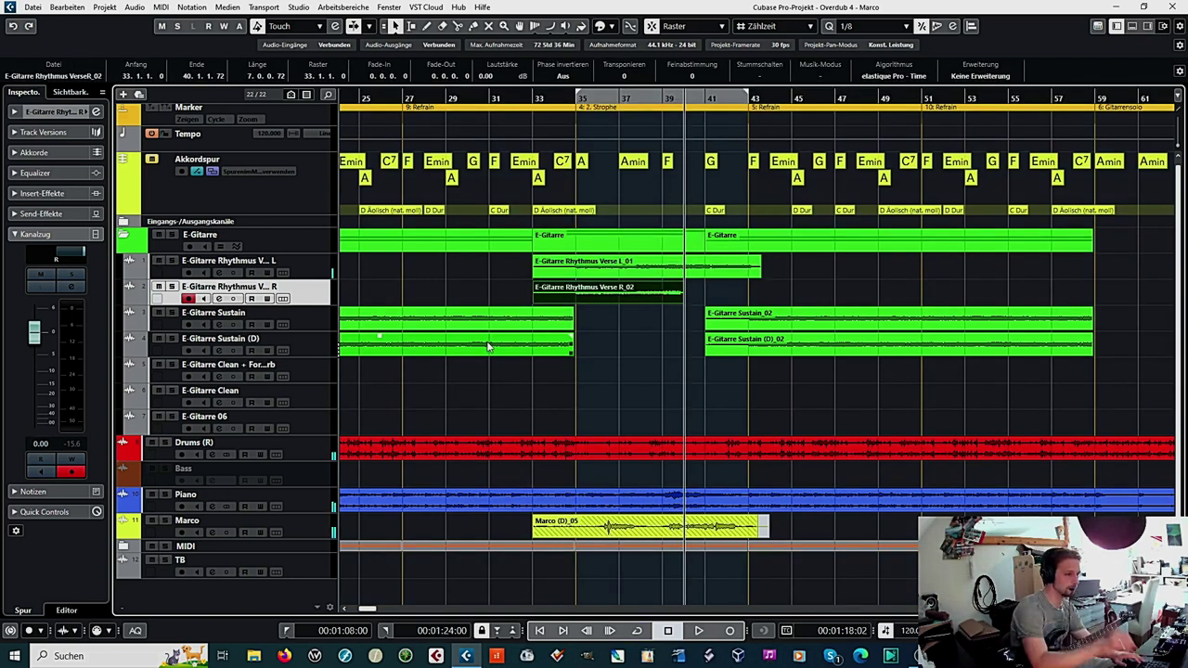
Step: Delete the rhythm guitar take in the second verse and record it again starting from bar 33
{"action": "key", "text": "Delete"}
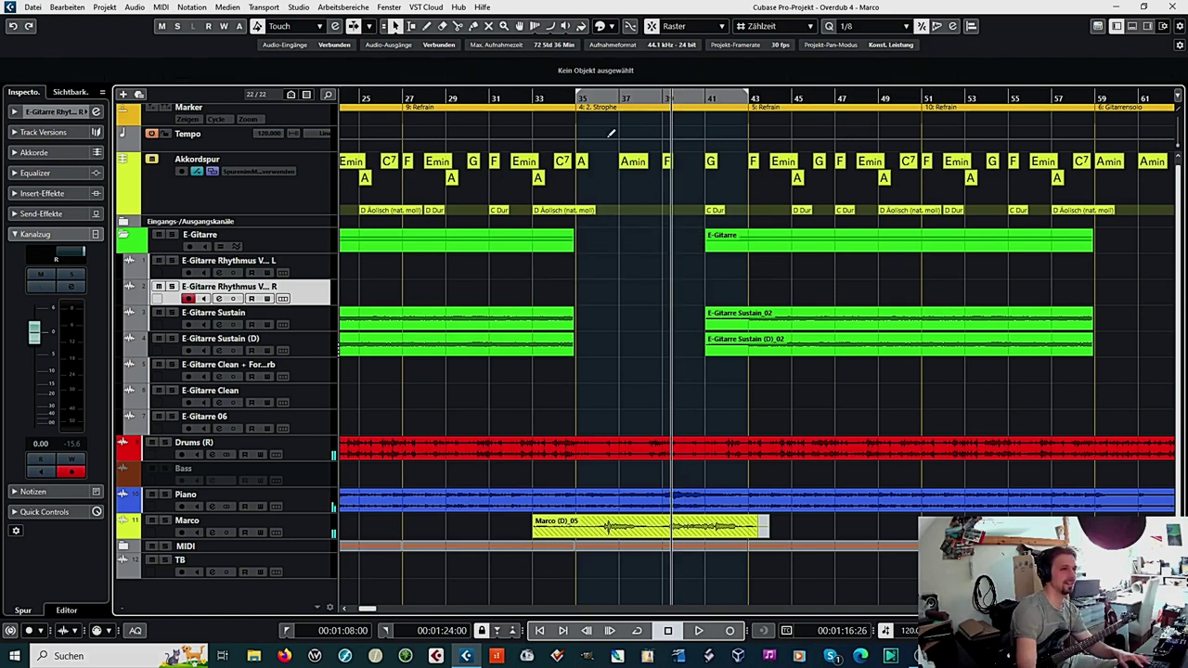
{"action": "left_click", "coordinate": [532, 100]}
{"action": "key", "text": "shift+KP_Multiply"}
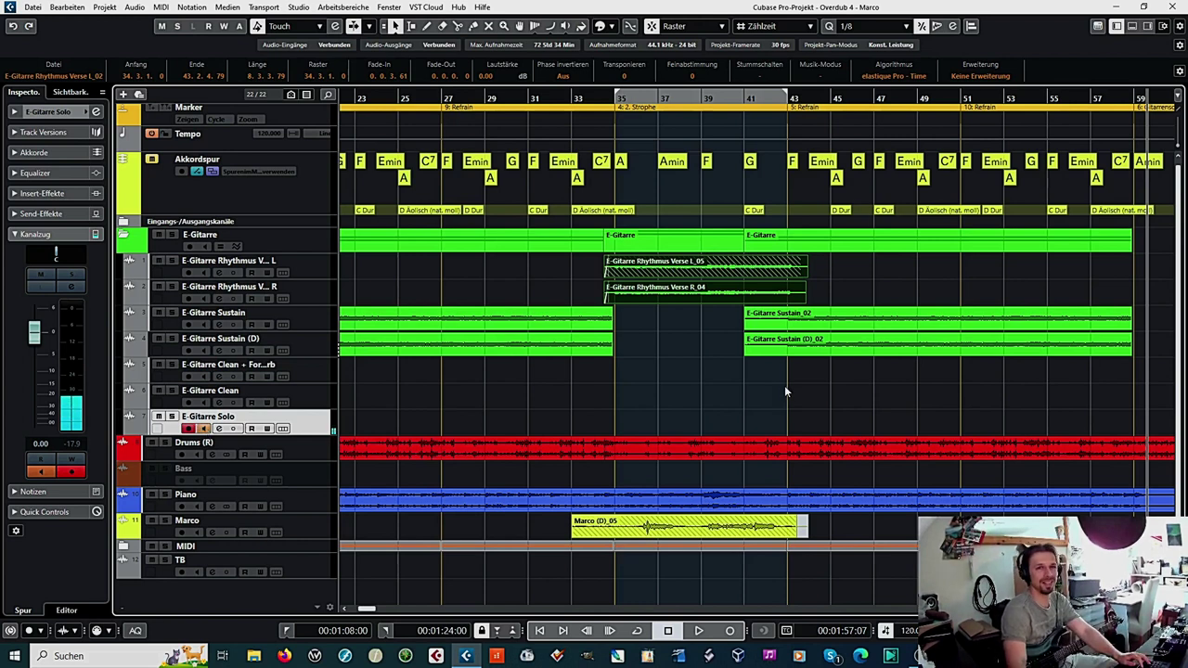
Step: Set the cycle range to the Gitarrensolo section, play it with the E-Gitarre Solo track armed, and stop playback
{"action": "scroll", "coordinate": [784, 385], "scroll_direction": "right", "scroll_amount": 10}
{"action": "key", "text": "space"}
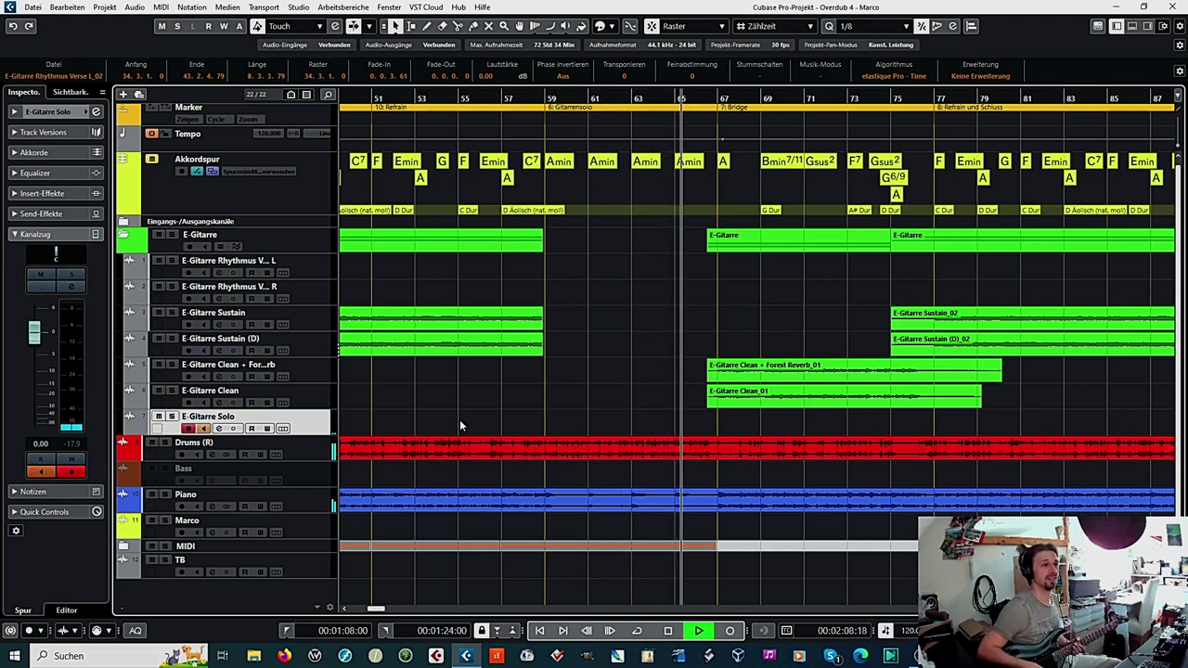
{"action": "left_click", "coordinate": [652, 109]}
{"action": "key", "text": "KP_Divide"}
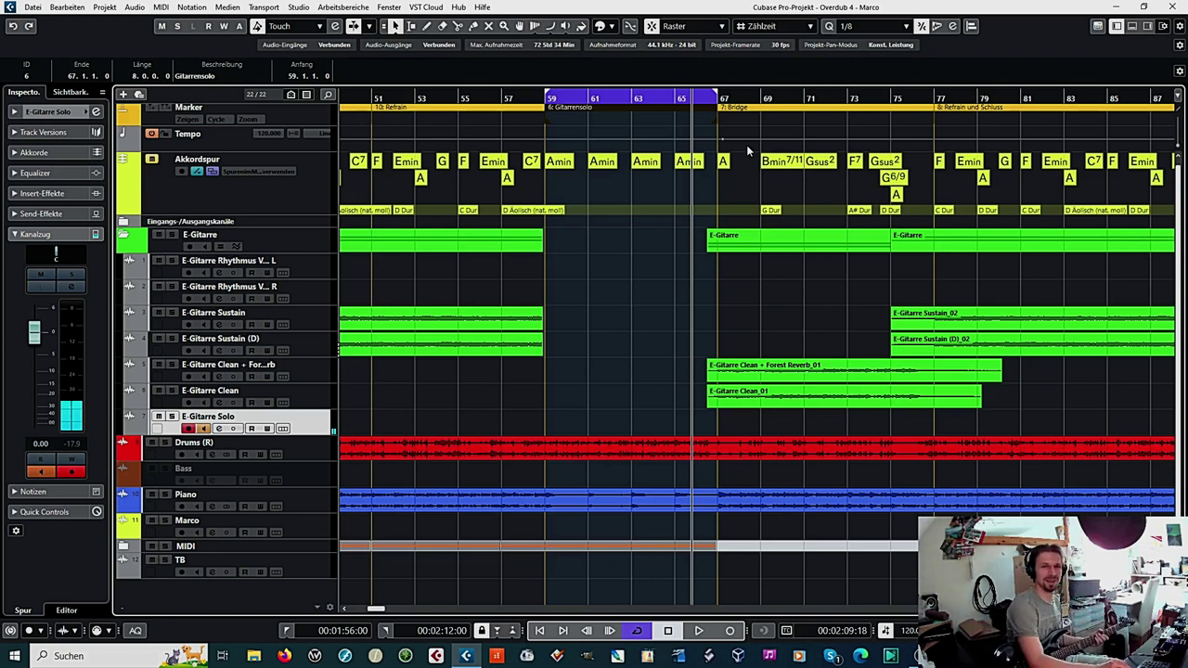
{"action": "key", "text": "space"}
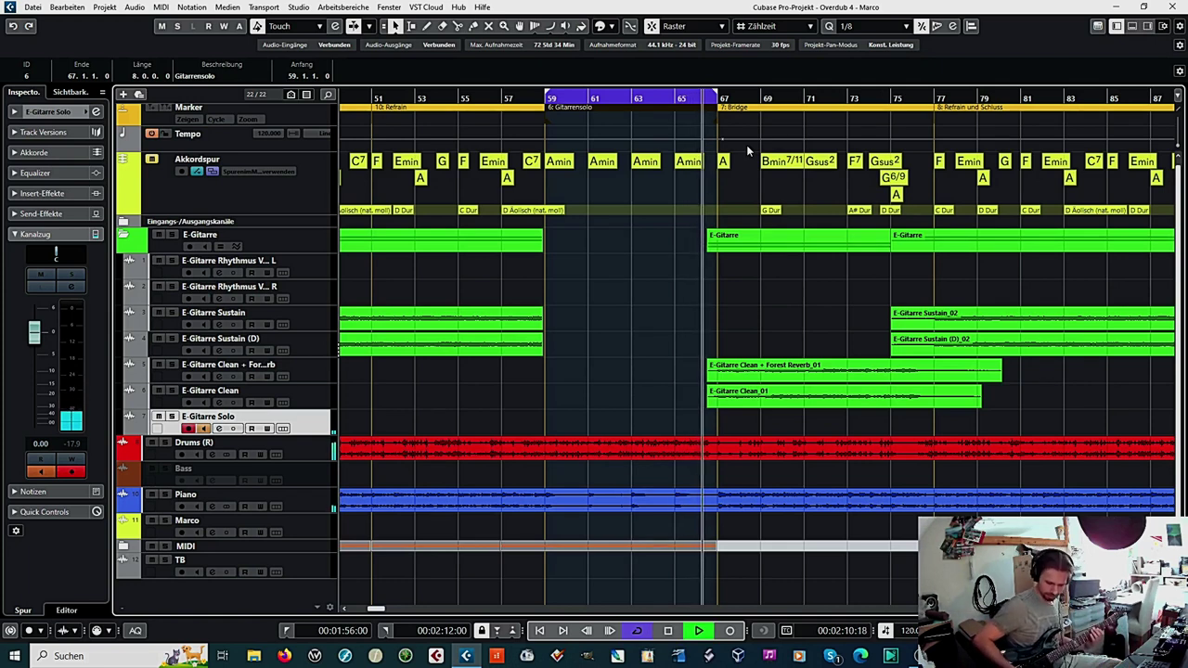
{"action": "key", "text": "space"}
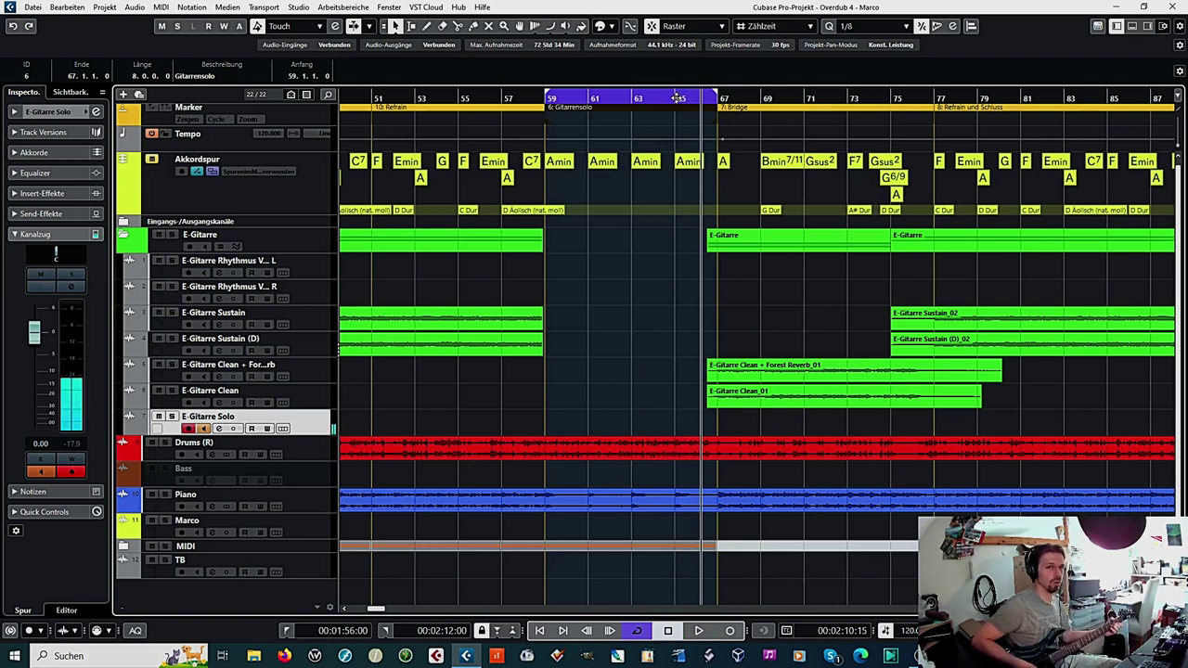
Step: Select the E-Gitarre Sustain track, play the Gitarrensolo section, and place the playhead early in that section
{"action": "key", "text": "Up"}
{"action": "key", "text": "Up"}
{"action": "key", "text": "Up"}
{"action": "key", "text": "Up"}
{"action": "key", "text": "space"}
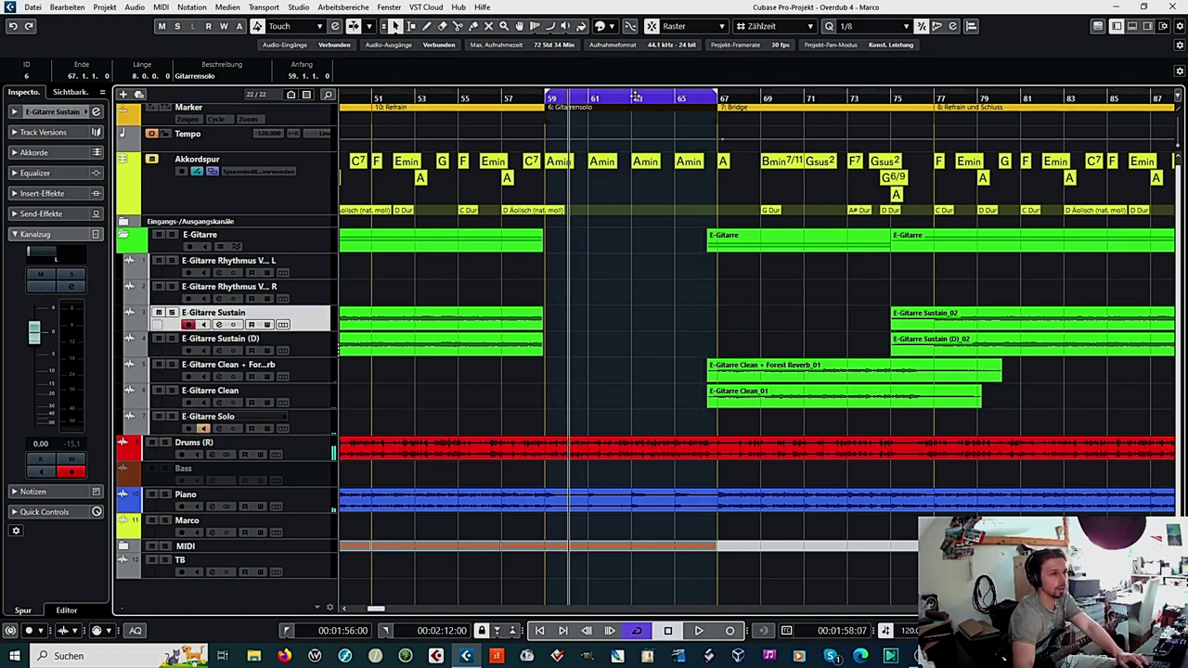
{"action": "left_click", "coordinate": [585, 99]}
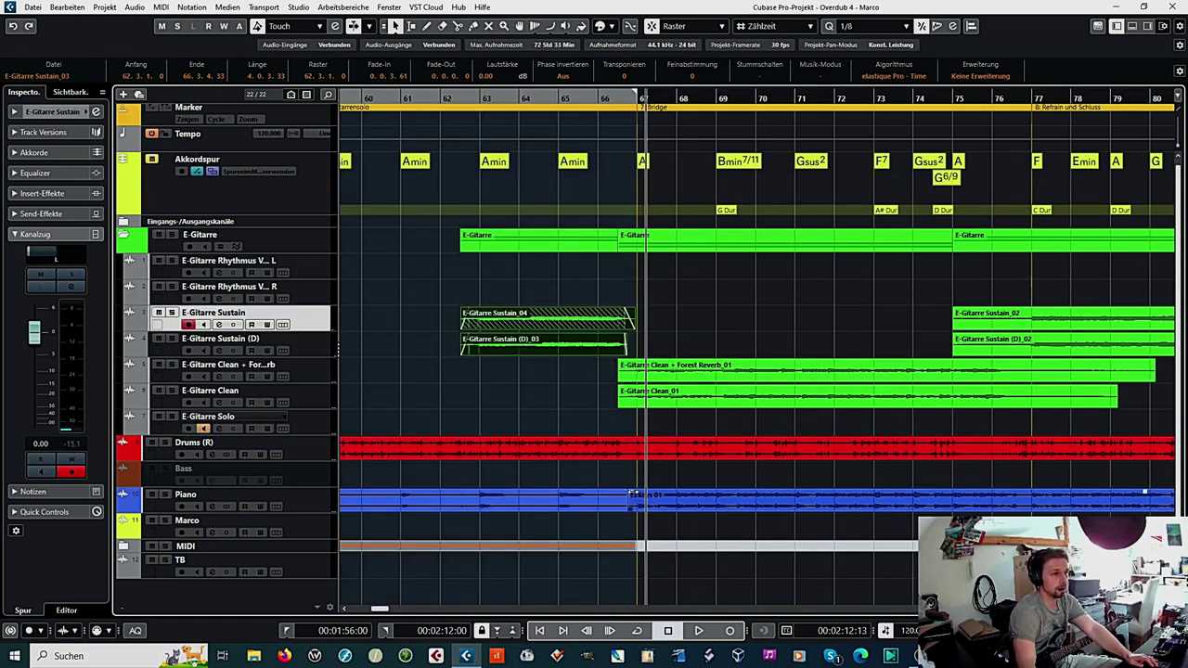
Step: Trim the end of the Piano event ahead of bar 67 and select the E-Gitarre Sustain track
{"action": "left_click", "coordinate": [632, 495]}
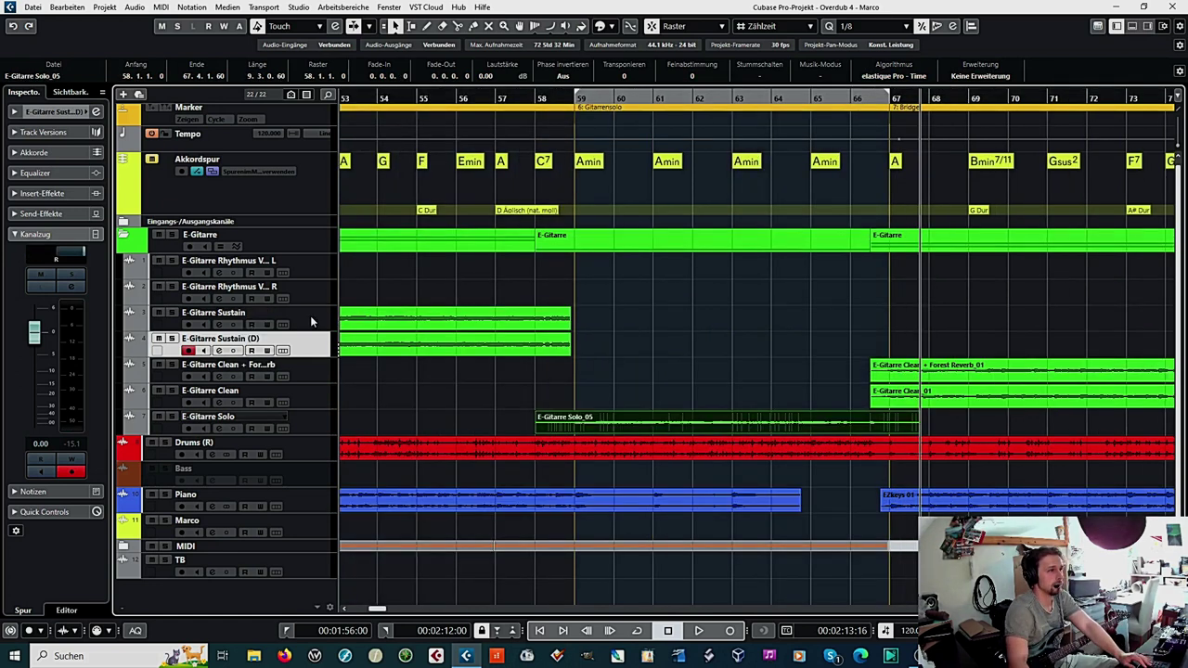
{"action": "left_click", "coordinate": [308, 318]}
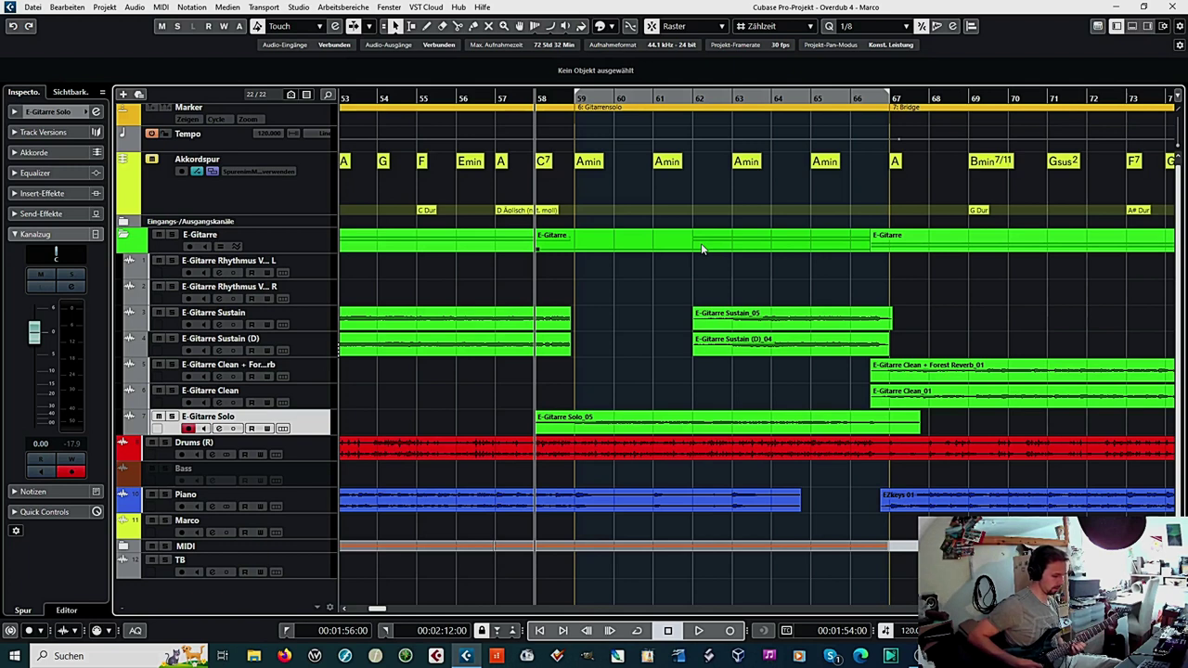
Step: Play back the guitar solo section from bar 58 to review the solo and sustain guitar takes
{"action": "key", "text": "h"}
{"action": "key", "text": "space"}
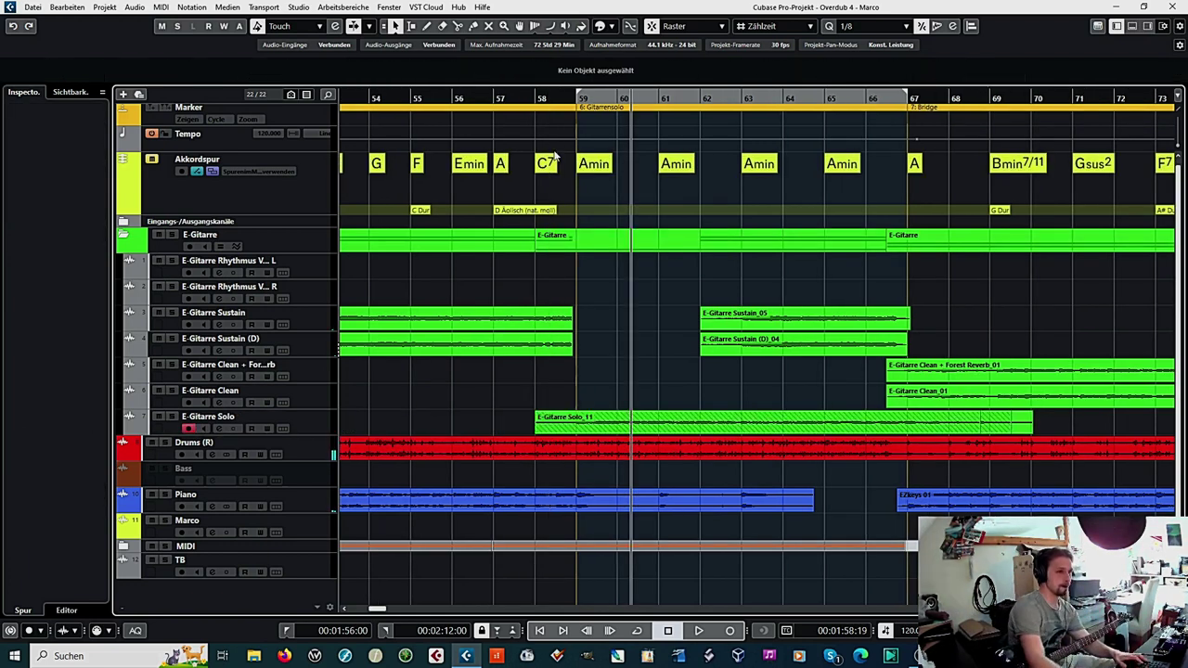
{"action": "key", "text": "space"}
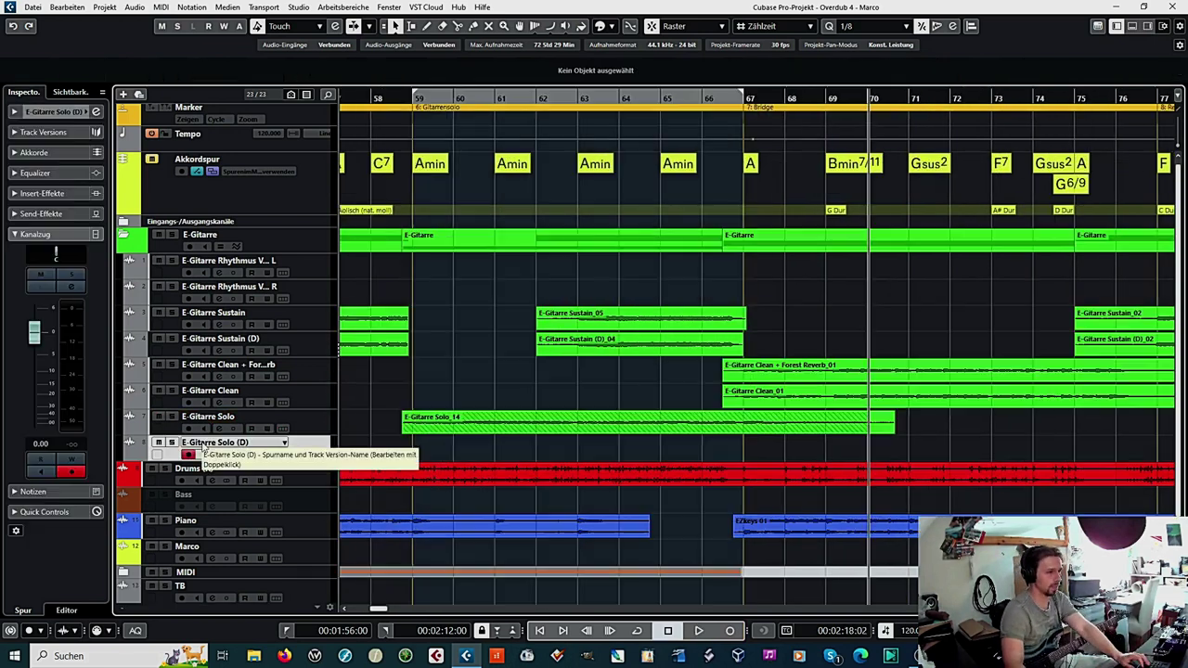
Step: Rename the duplicated solo guitar track as E-Gitarre Solo Chorus
{"action": "double_click", "coordinate": [249, 443]}
{"action": "key", "text": "BackSpace"}
{"action": "key", "text": "BackSpace"}
{"action": "type", "text": "Chorus"}
{"action": "key", "text": "Return"}
Step: Return to the intro and place the playhead at bar 2
{"action": "key", "text": "space"}
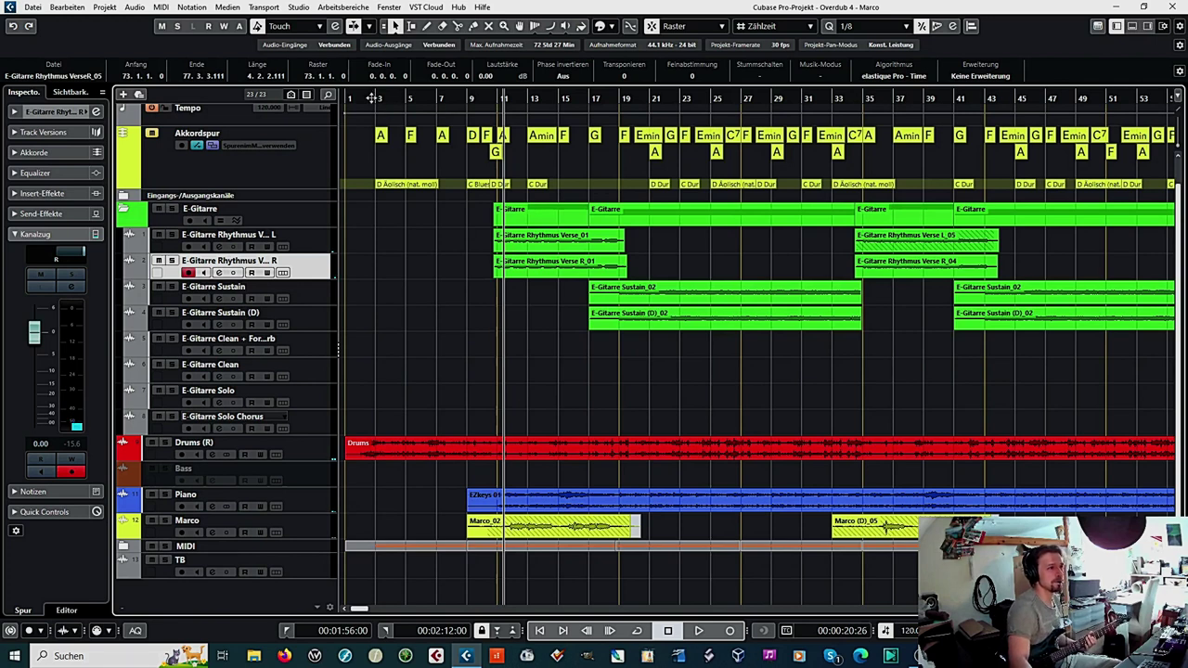
{"action": "left_click", "coordinate": [374, 98]}
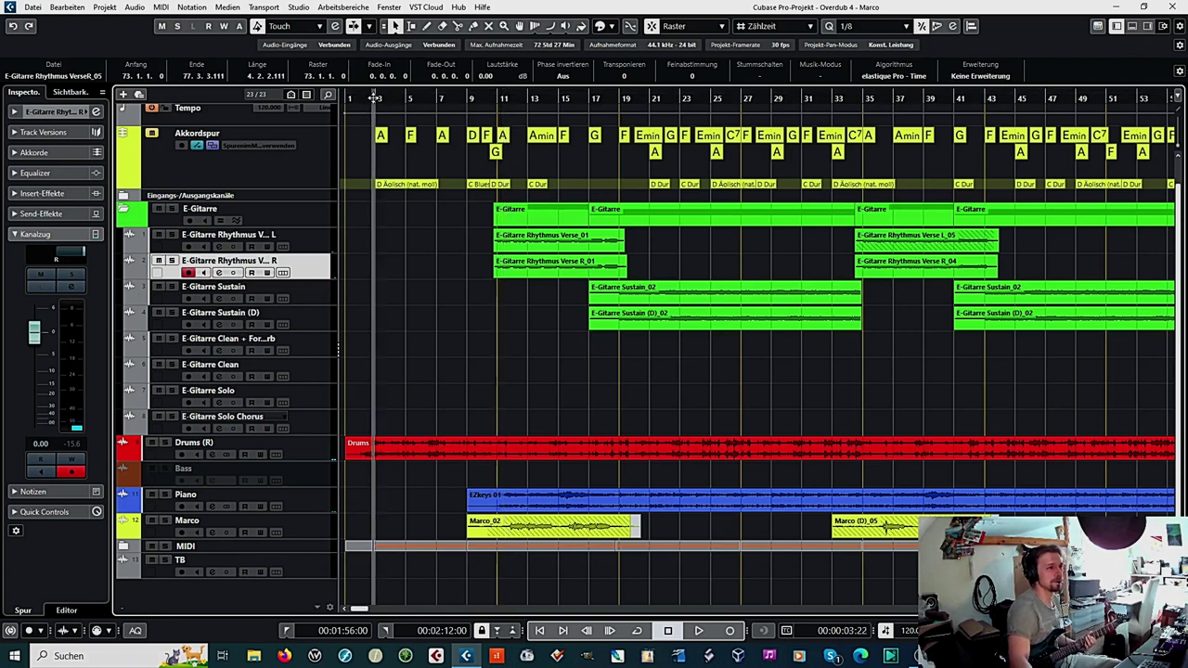
{"action": "left_click", "coordinate": [368, 98]}
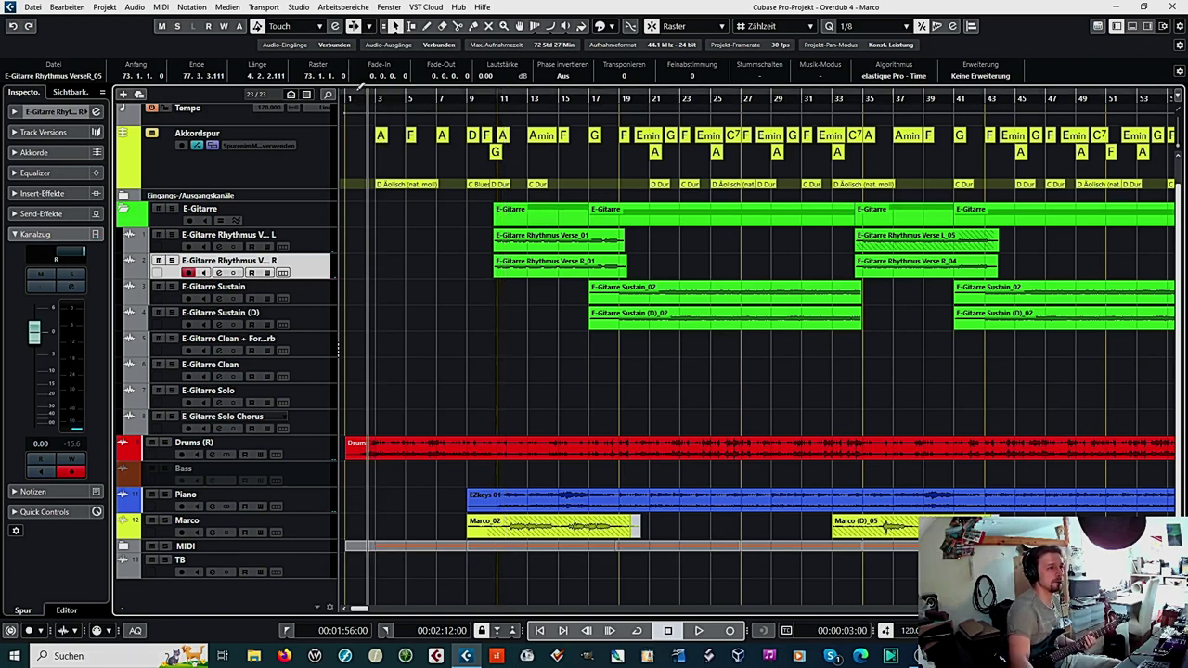
{"action": "left_click", "coordinate": [361, 97]}
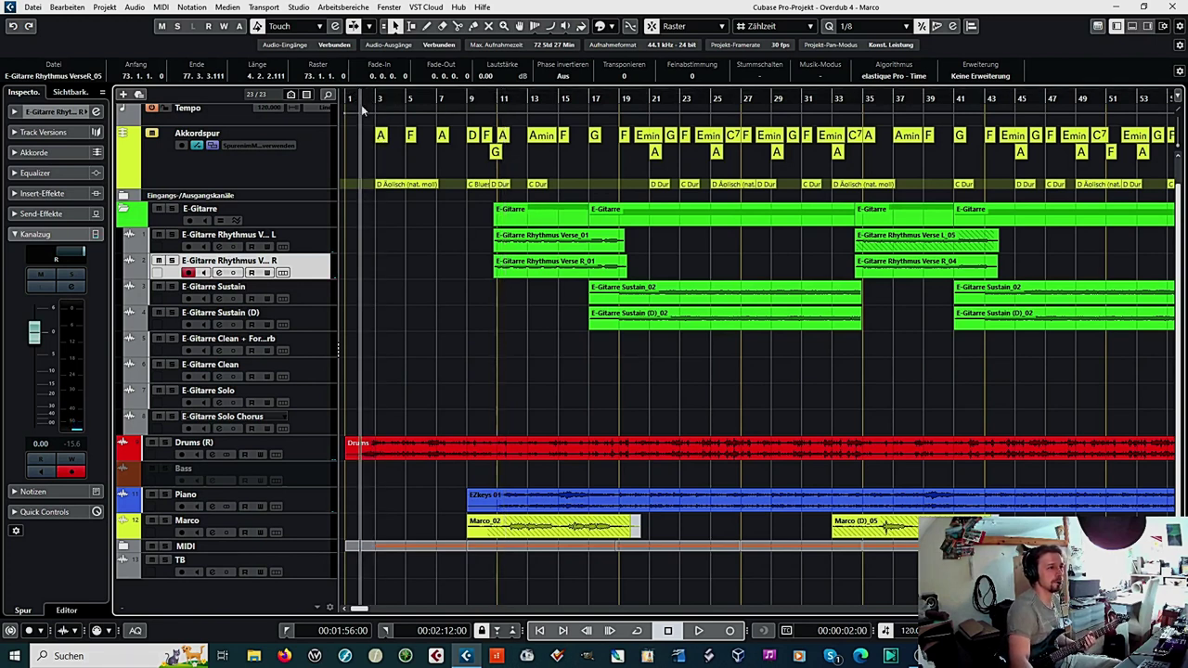
Step: Select the left and right verse rhythm guitar tracks and open their track commands to duplicate them
{"action": "scroll", "coordinate": [310, 298], "scroll_direction": "up", "scroll_amount": 1}
{"action": "left_click", "coordinate": [309, 297], "text": "shift"}
{"action": "right_click", "coordinate": [312, 275]}
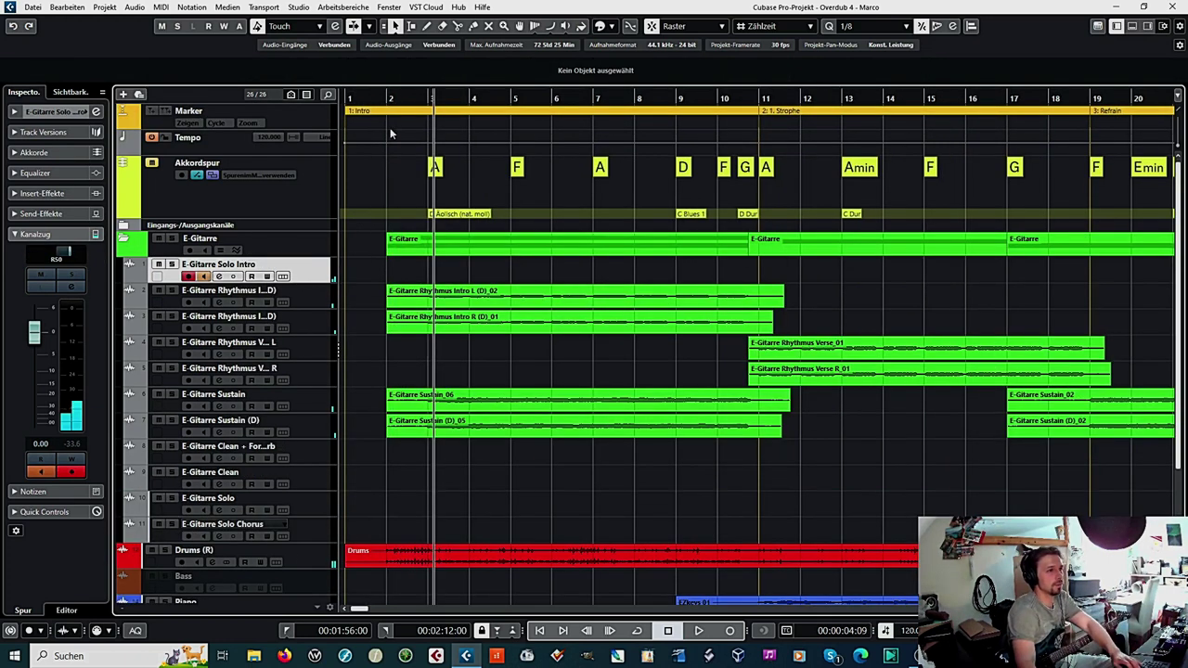
Step: Play the intro from bar 2 into the first verse with the E-Gitarre Solo Intro track monitored, and stop playback
{"action": "left_click", "coordinate": [386, 98]}
{"action": "key", "text": "space"}
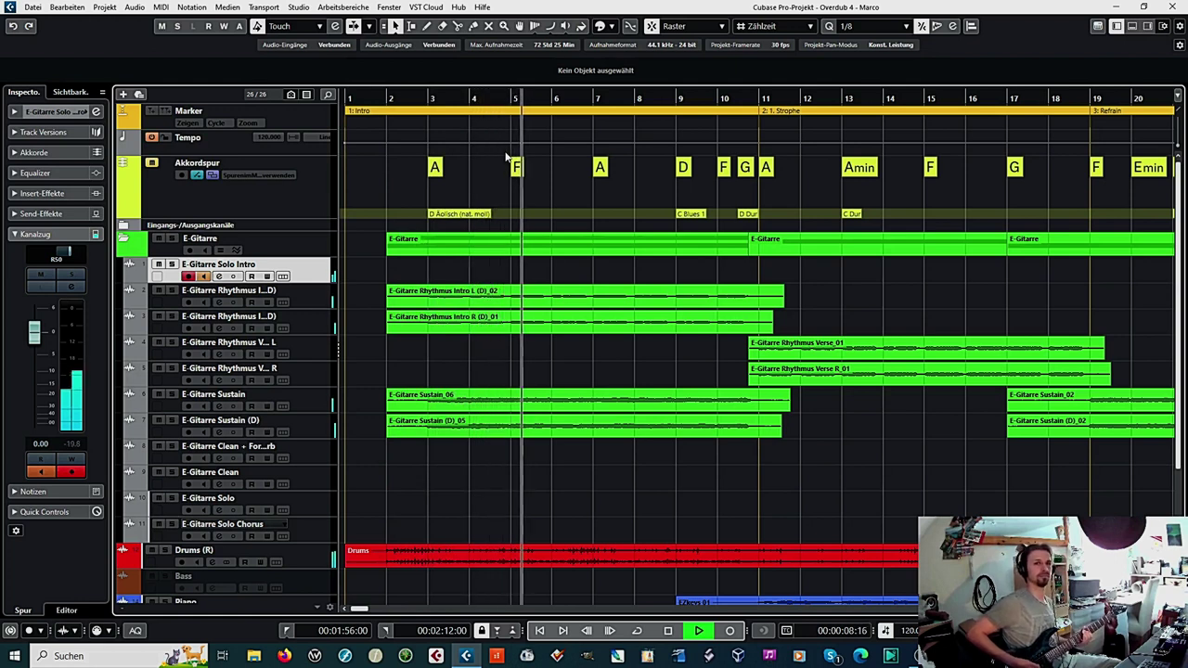
{"action": "key", "text": "space"}
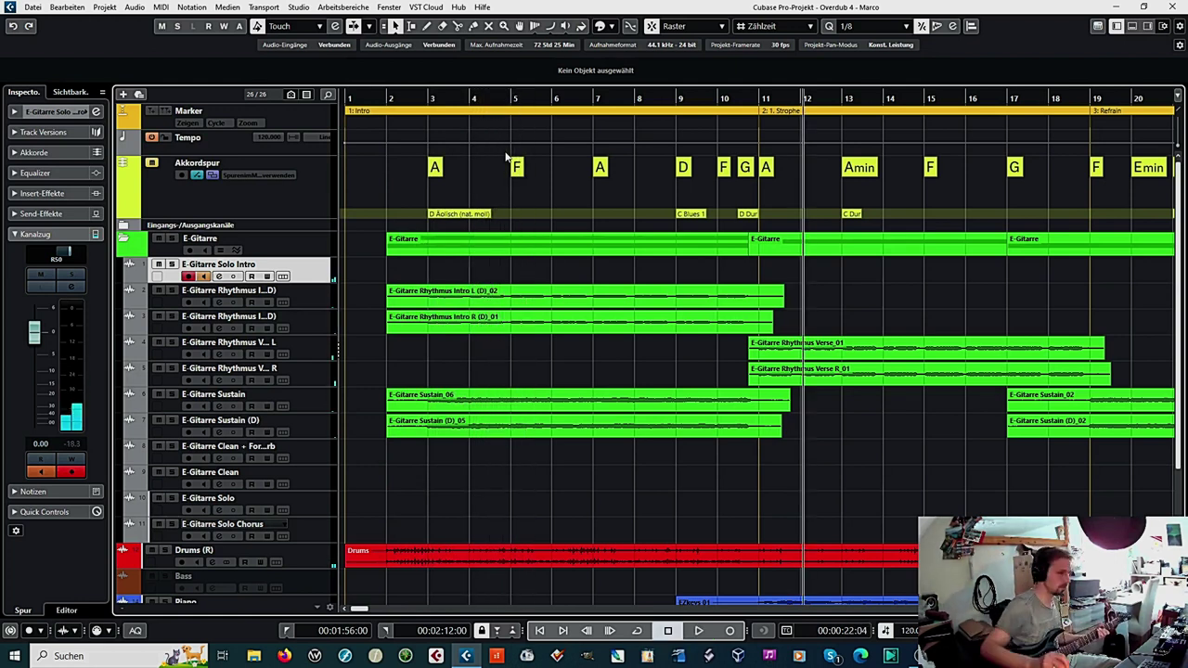